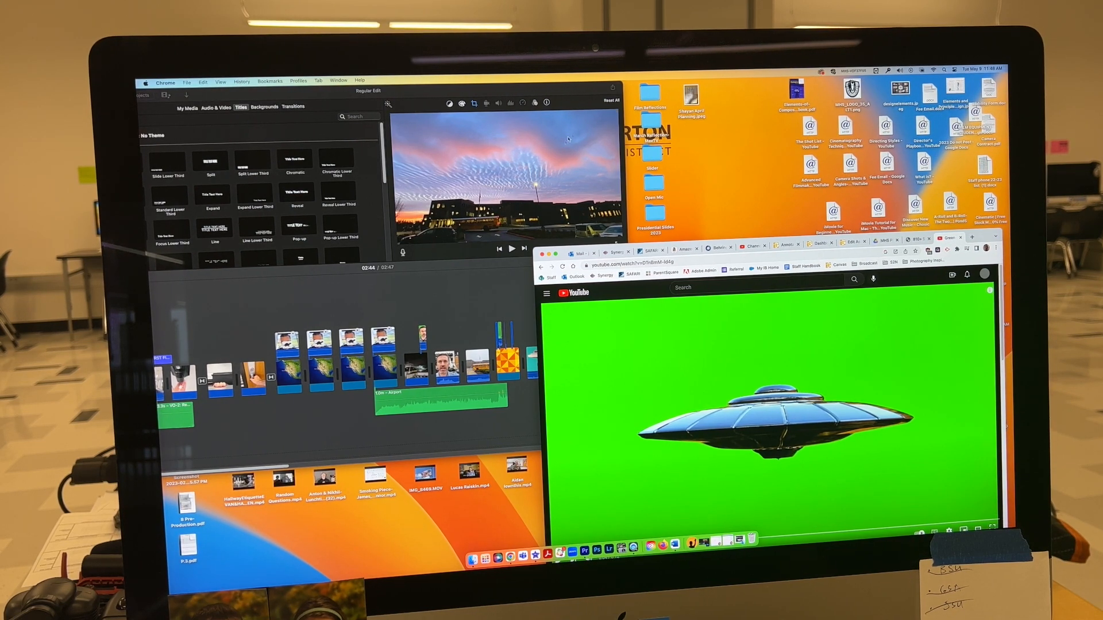
Switch to QuickTime Player, open a new screen recording, and fit its capture frame over the green-screen UFO video
left_click_drag(557, 251, 488, 86)
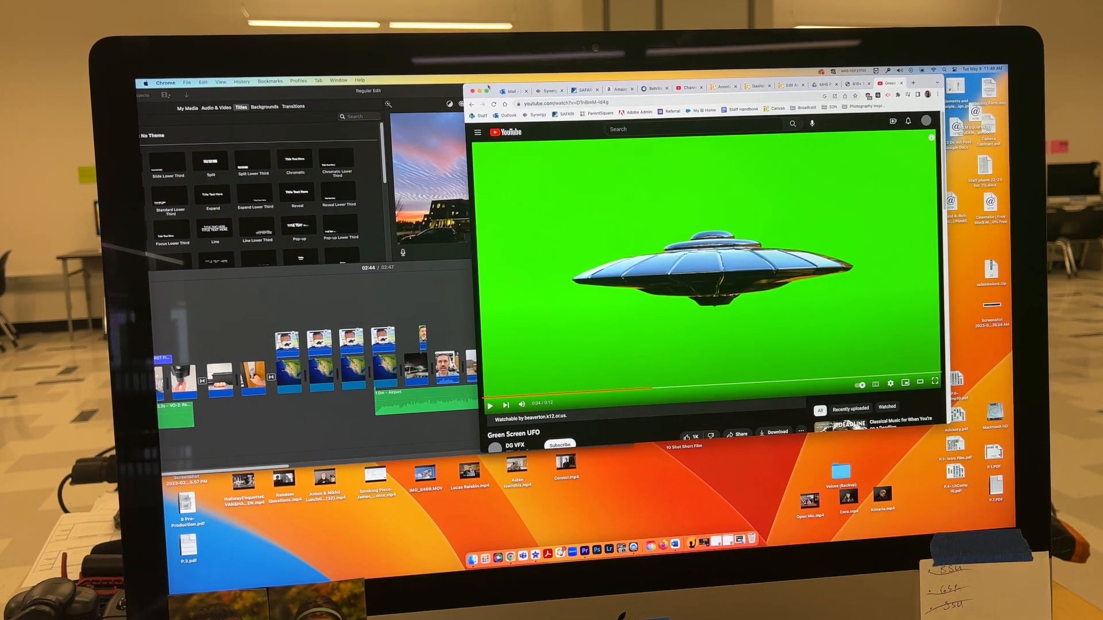
left_click(633, 548)
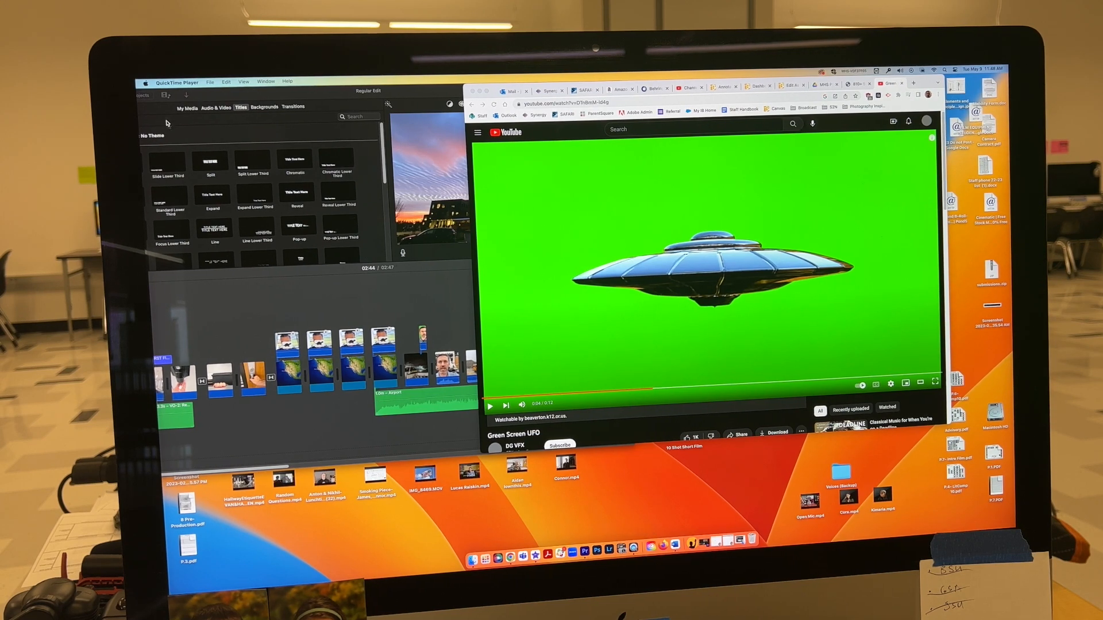
left_click(175, 83)
mouse_move(210, 82)
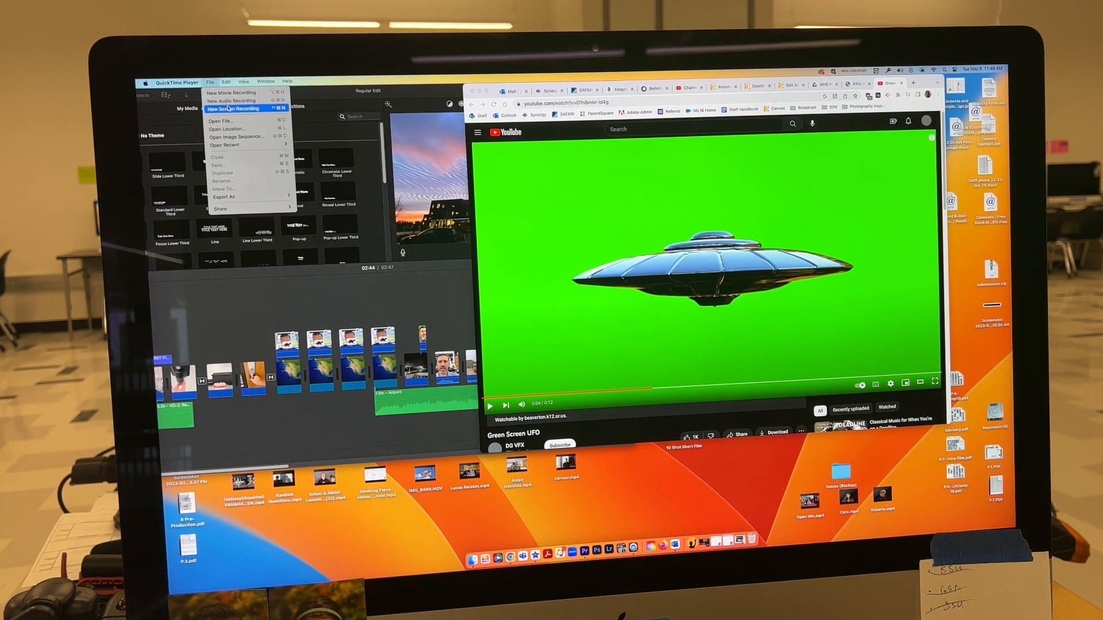
left_click(229, 108)
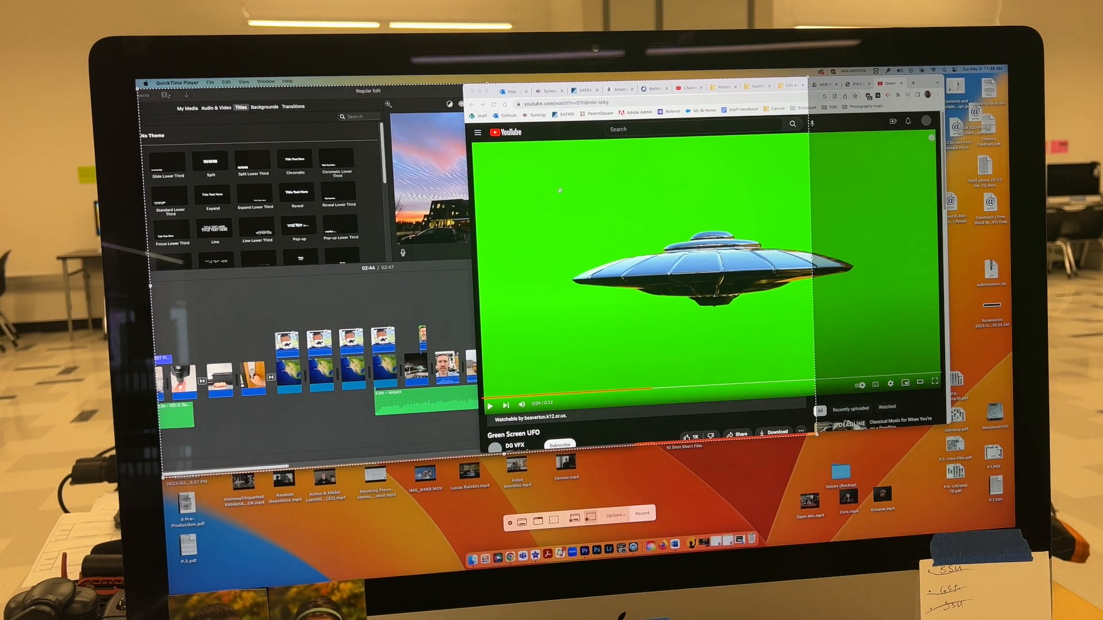
left_click_drag(558, 195, 608, 211)
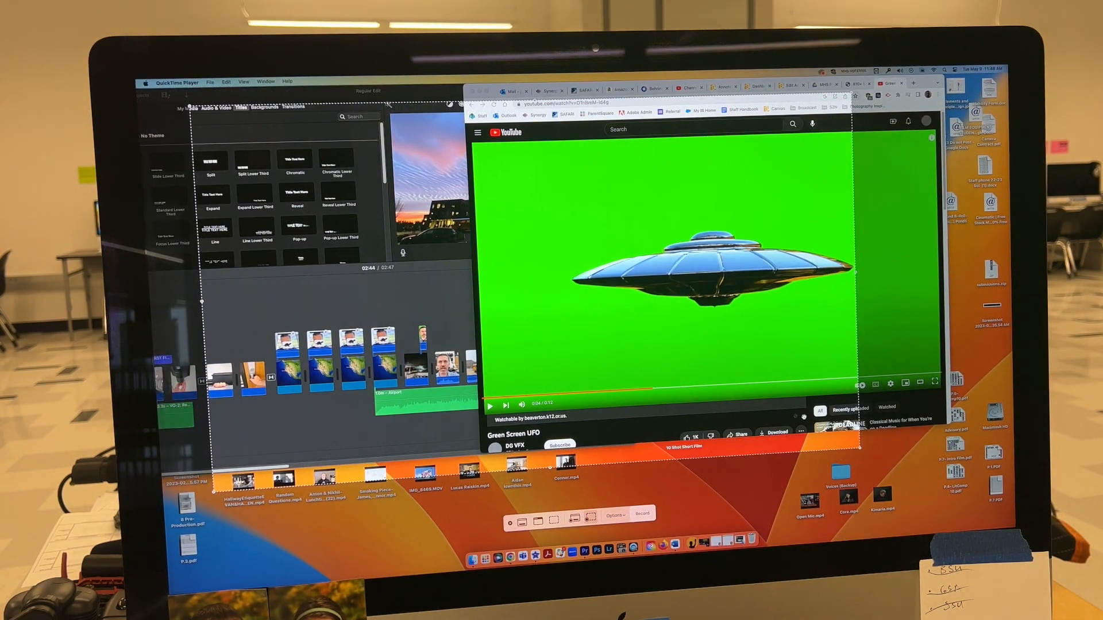
left_click_drag(860, 447, 861, 449)
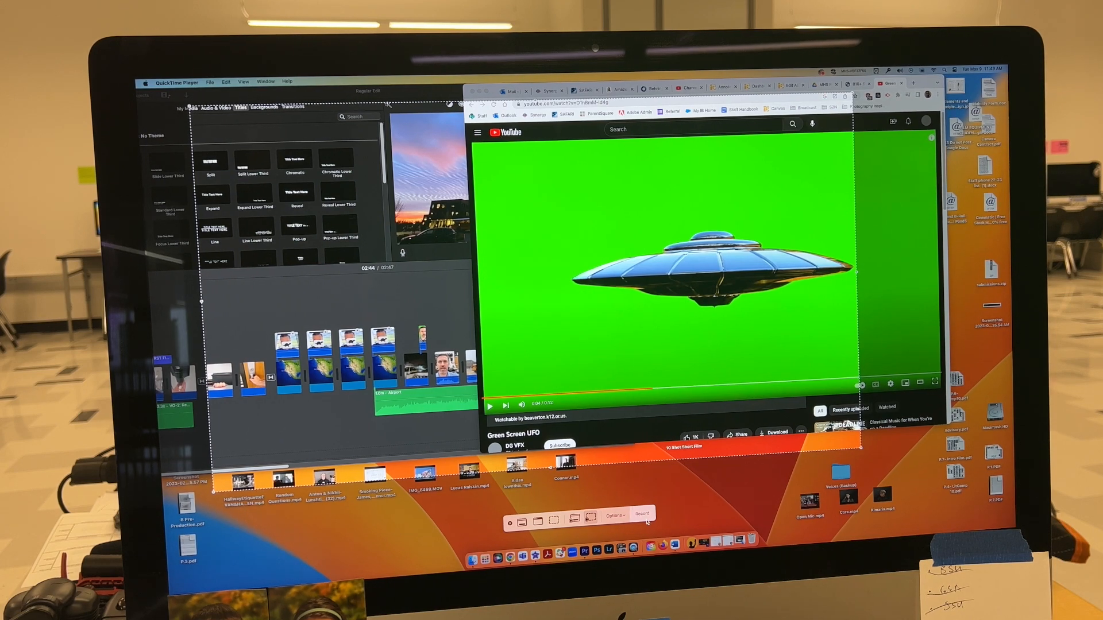
left_click(510, 522)
Shrink the browser window to fit the UFO video inside the capture frame and start a new QuickTime screen recording
left_click_drag(942, 79, 759, 160)
left_click(632, 548)
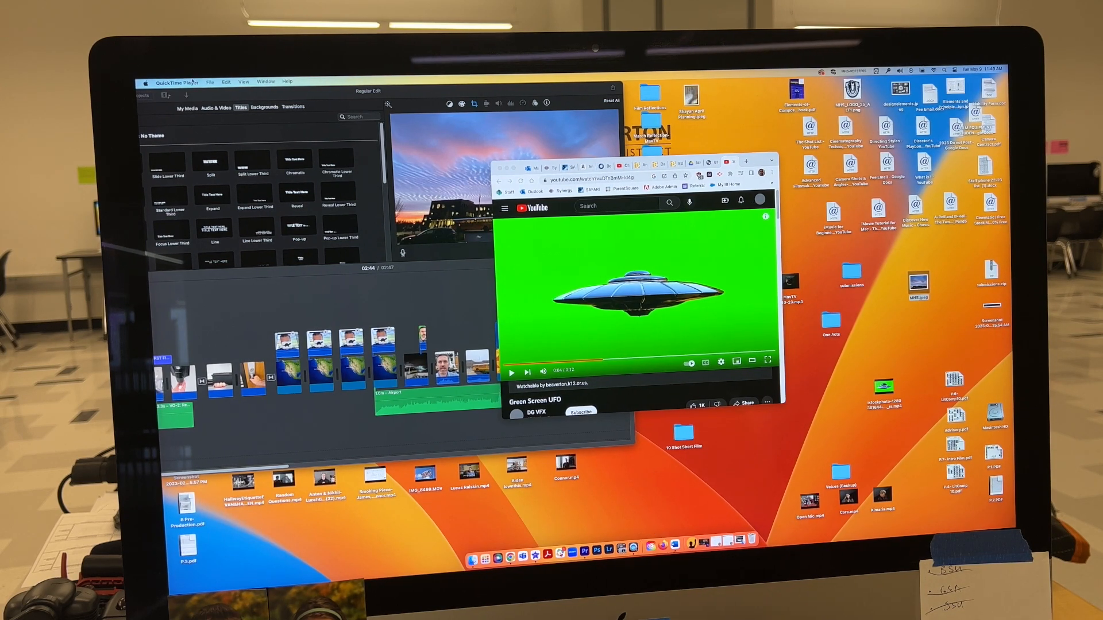
left_click(210, 82)
left_click(261, 109)
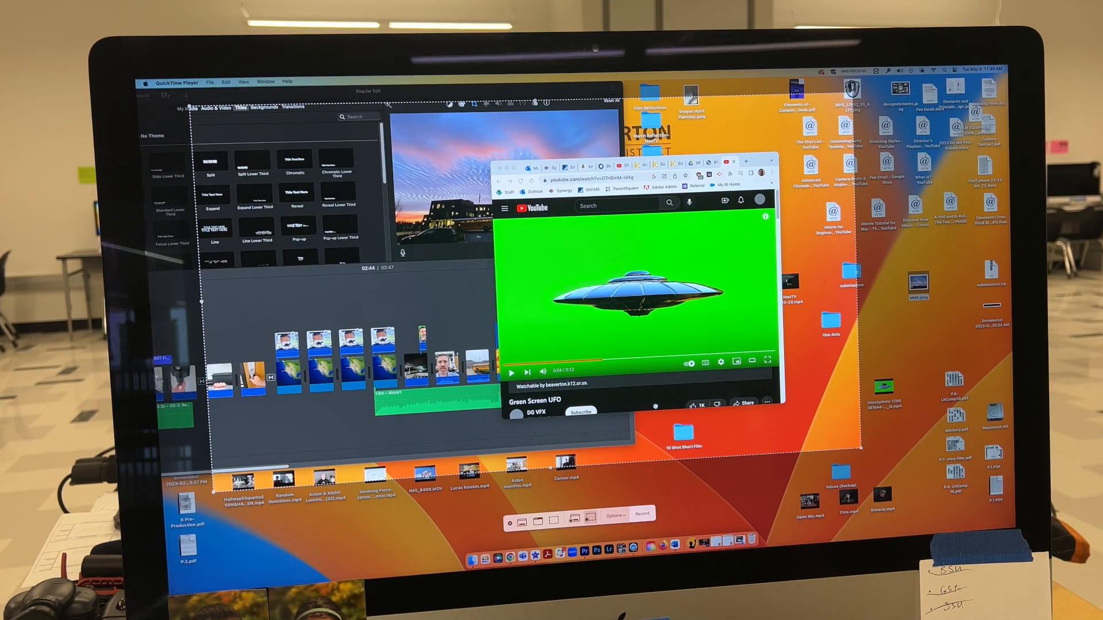
left_click(642, 514)
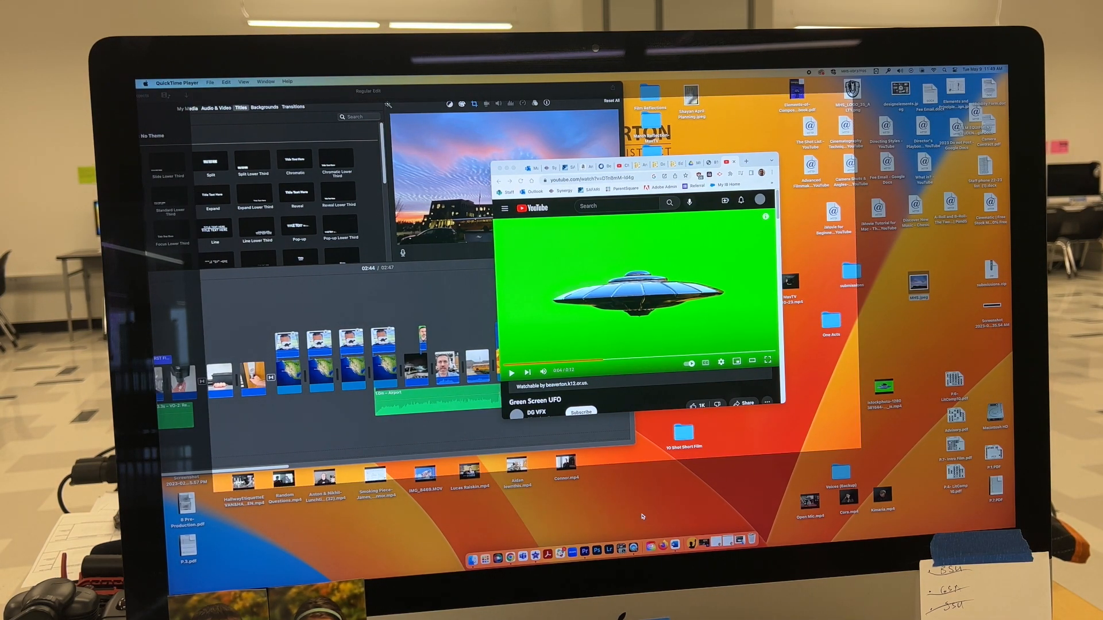
Record the UFO video inside the capture frame, stop the recording and close its preview
left_click_drag(751, 160, 843, 71)
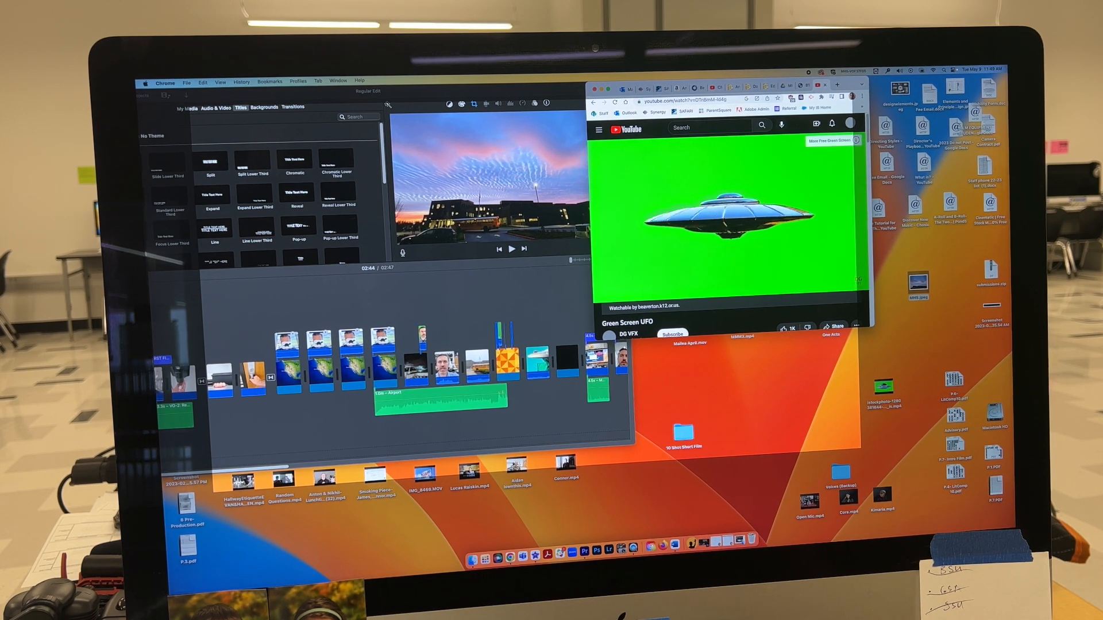
left_click(808, 72)
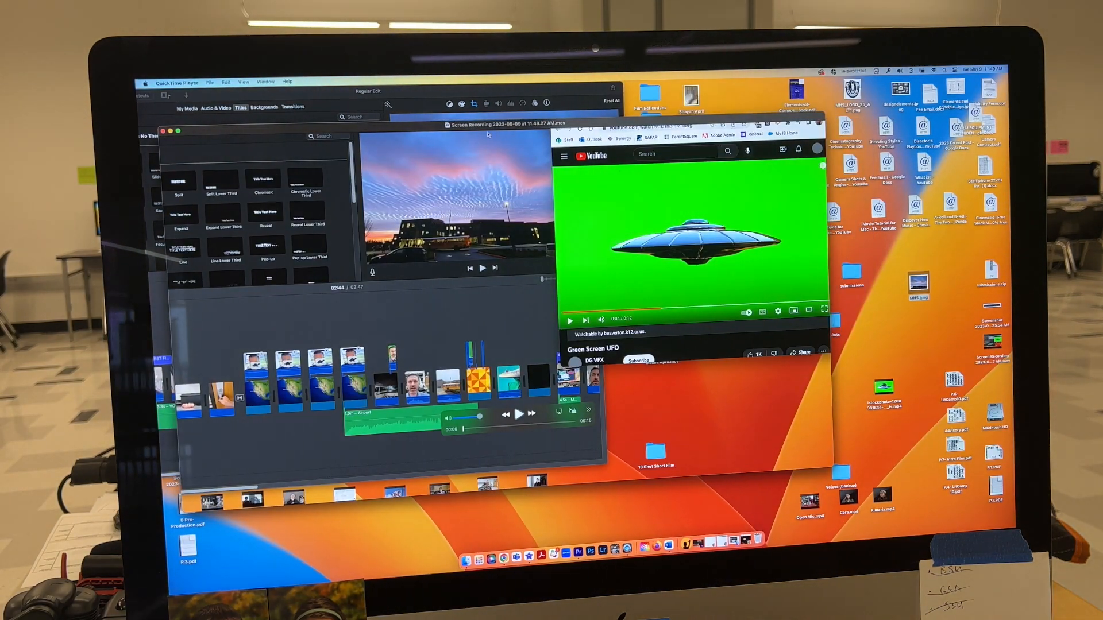
left_click_drag(487, 125, 519, 127)
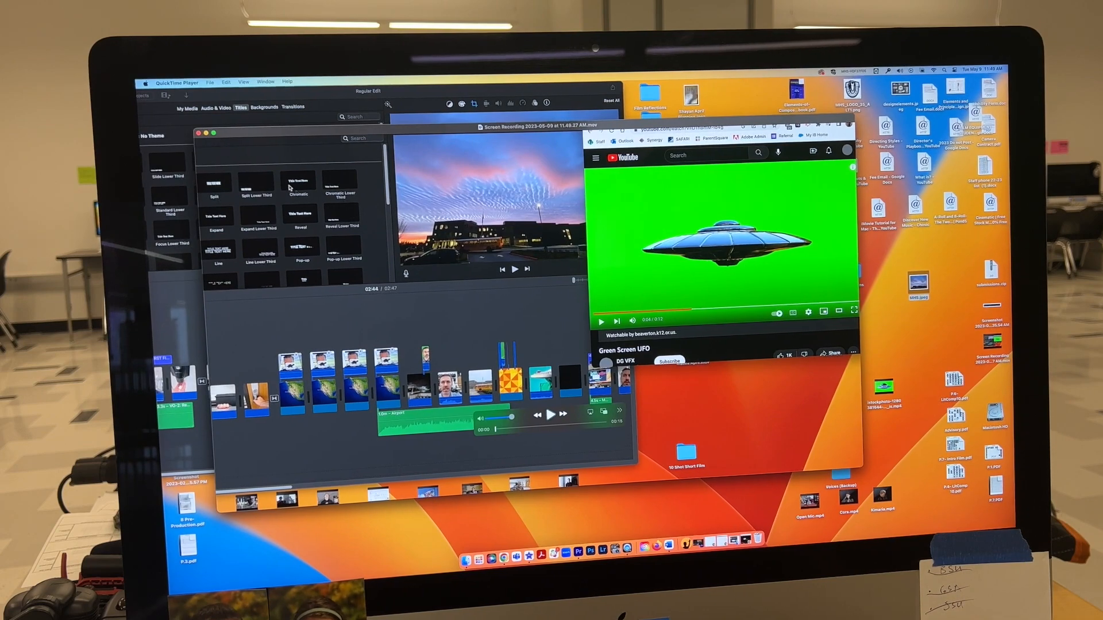
left_click(198, 133)
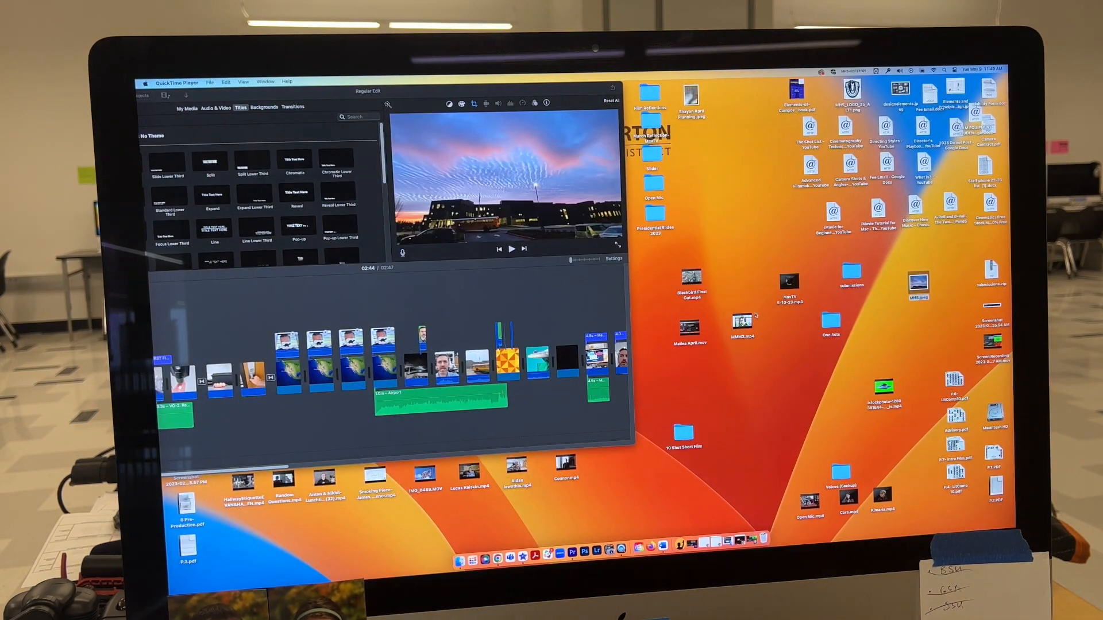
Add the new screen recording file from the desktop to the end of the iMovie timeline
left_click_drag(992, 342, 799, 385)
left_click_drag(247, 471, 337, 463)
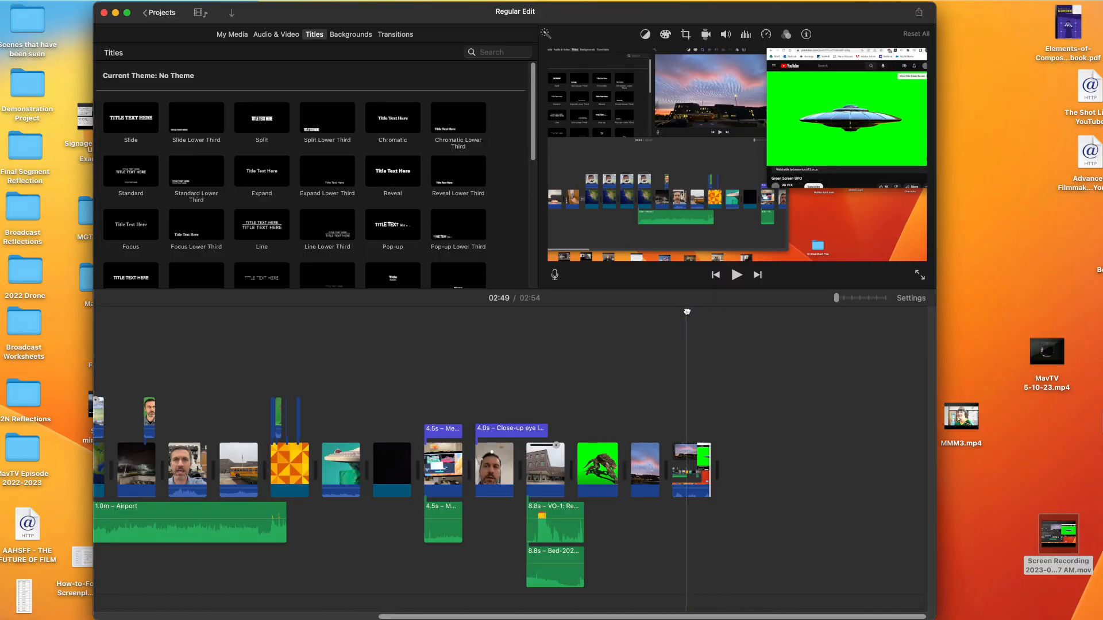
mouse_move(687, 311)
left_mouse_down()
mouse_move(677, 312)
mouse_move(702, 310)
mouse_move(685, 312)
left_mouse_up()
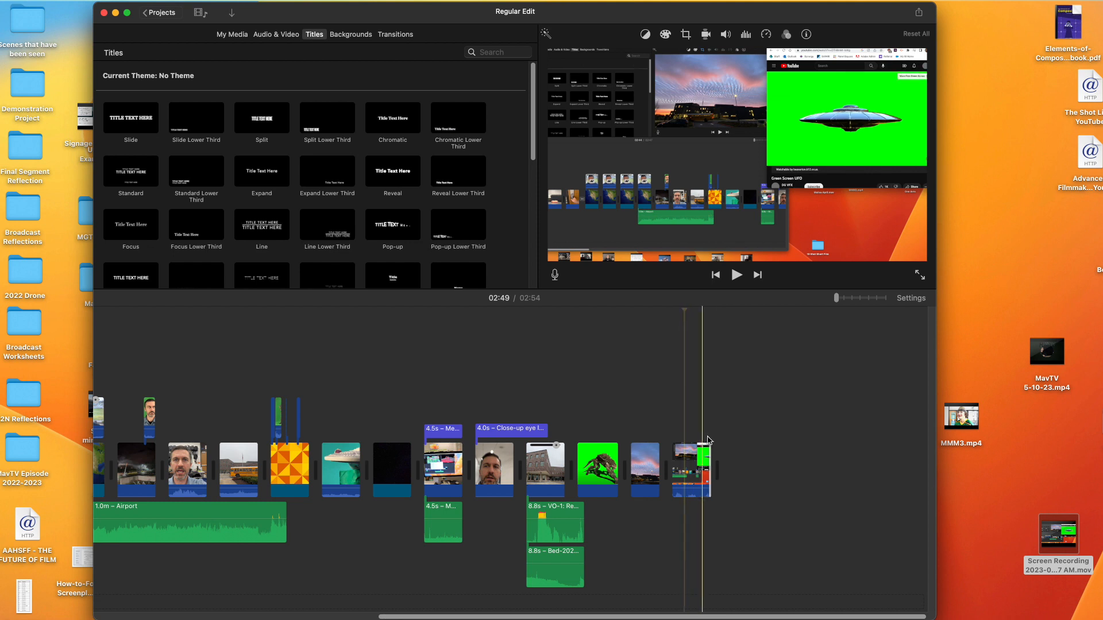
Move the screen recording clip above the sunset clip so it becomes an overlay
left_click(690, 469)
left_click_drag(689, 469, 648, 423)
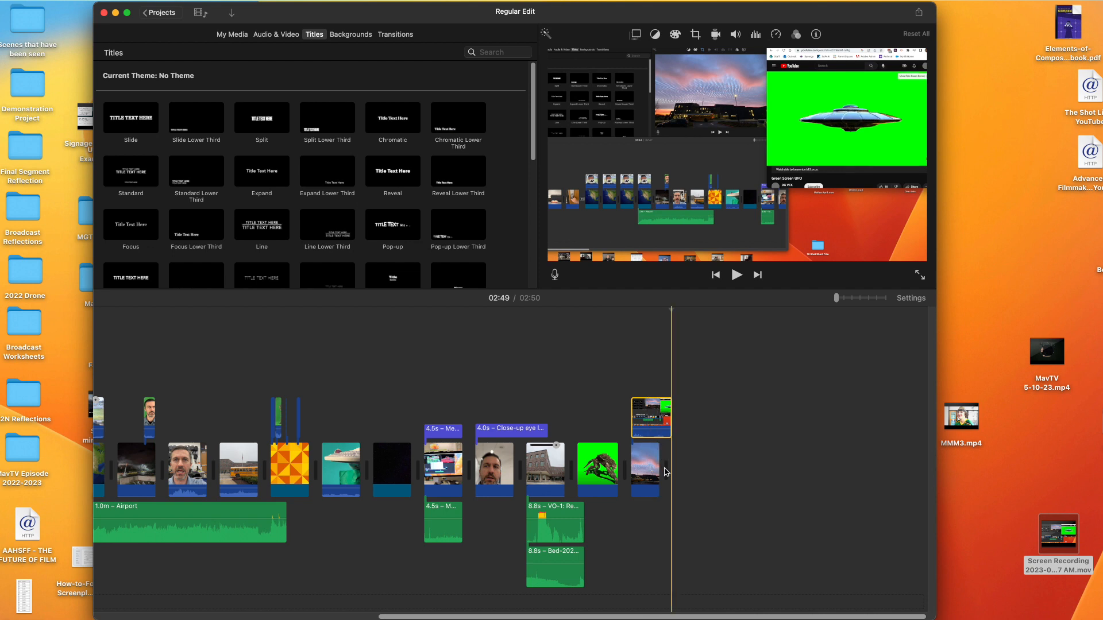
left_click_drag(662, 469, 658, 468)
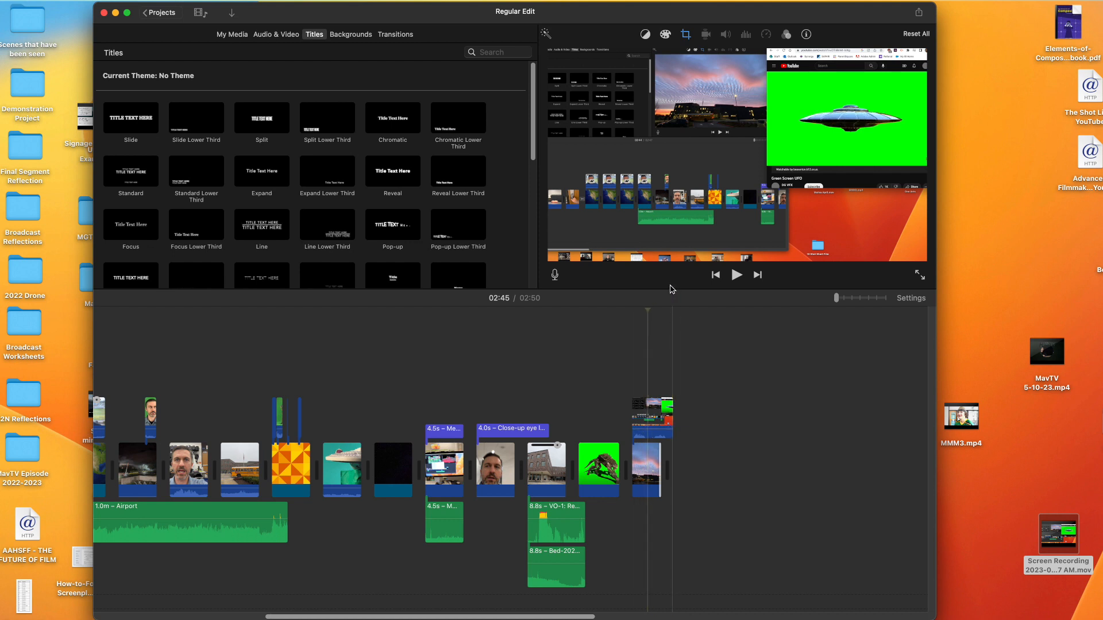
Set the screen recording clip's video overlay mode to Green/Blue Screen
left_click(659, 418)
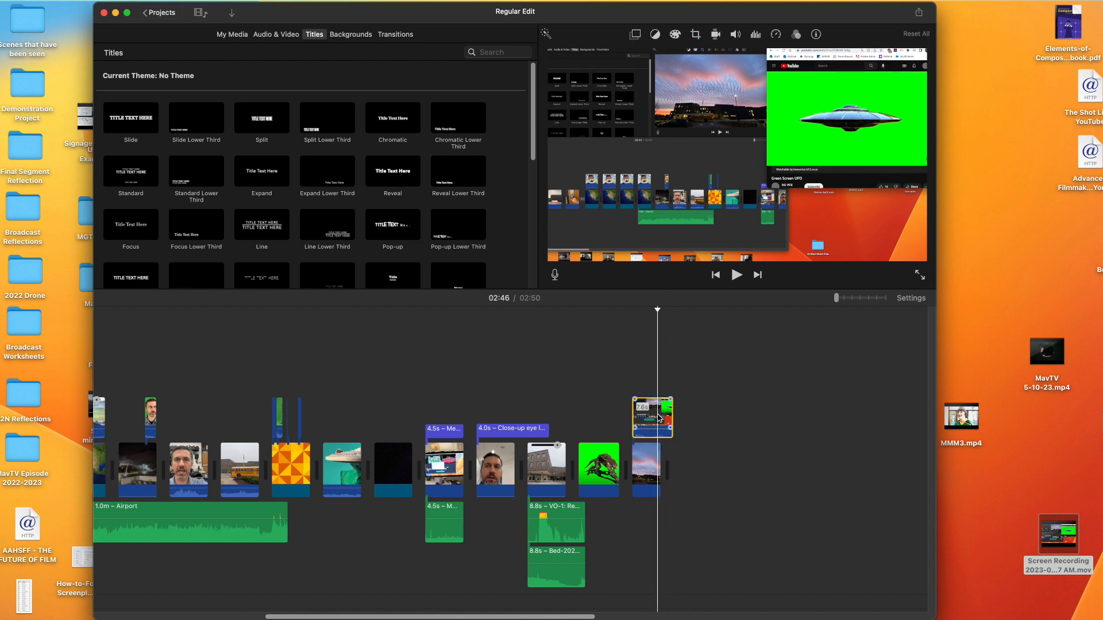
left_click(634, 36)
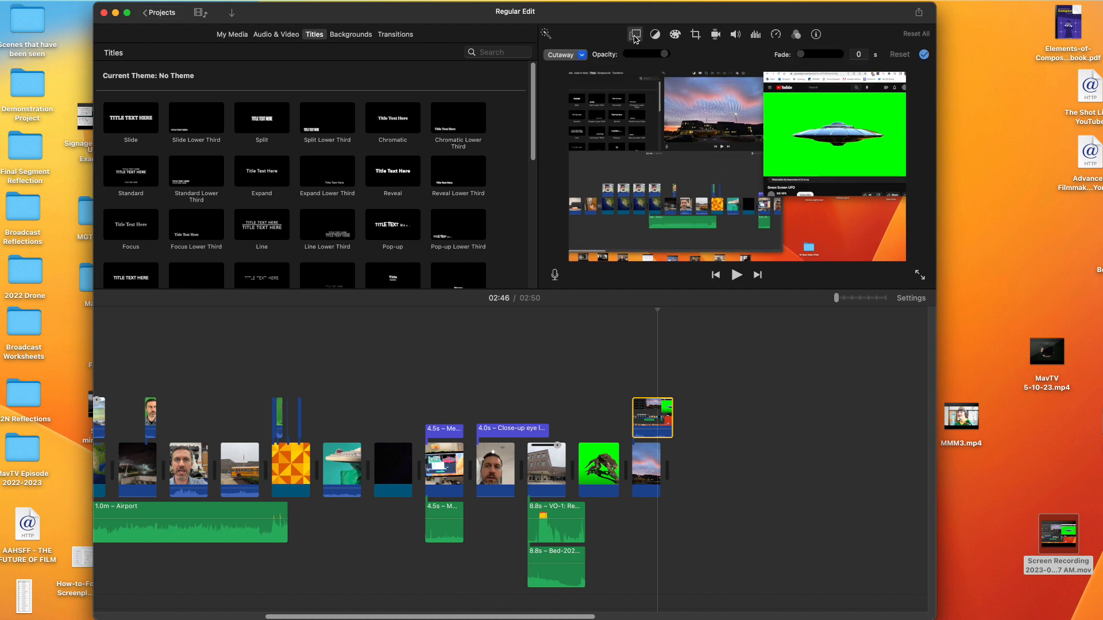
left_click(582, 56)
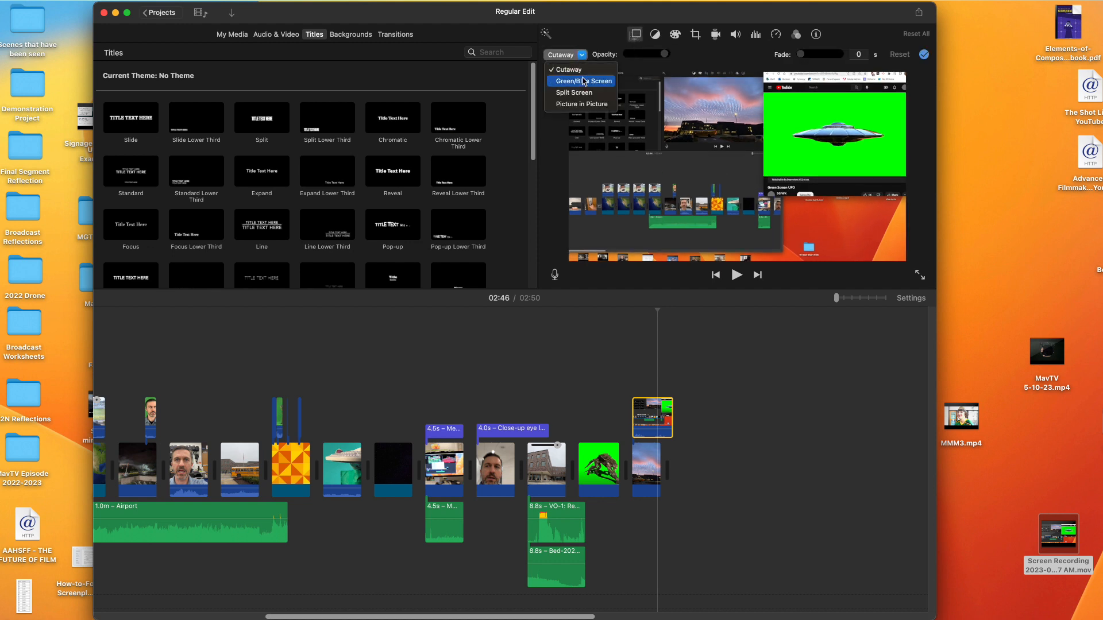
left_click(584, 81)
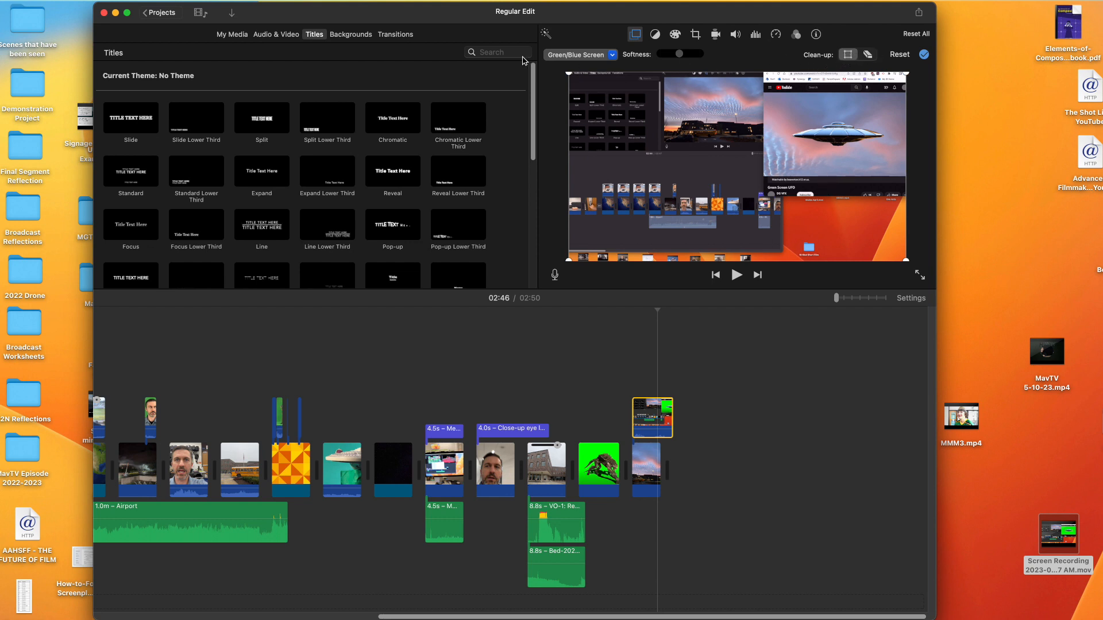
Crop the keyed overlay with its four clean-up corners so only the area around the UFO remains
left_click_drag(570, 75, 764, 94)
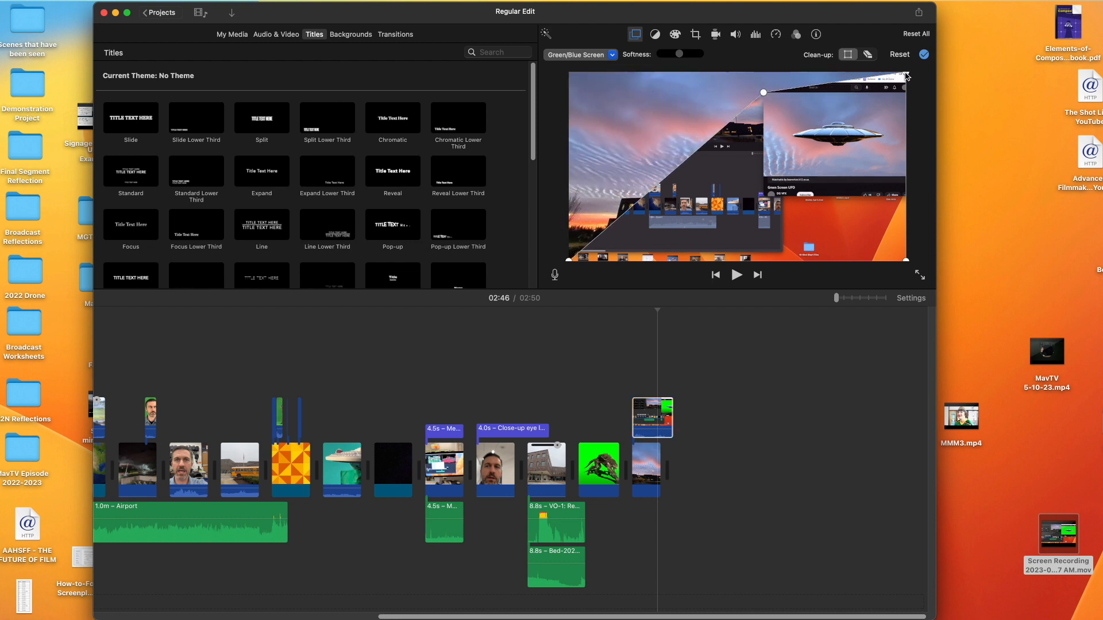
left_click_drag(906, 74, 904, 94)
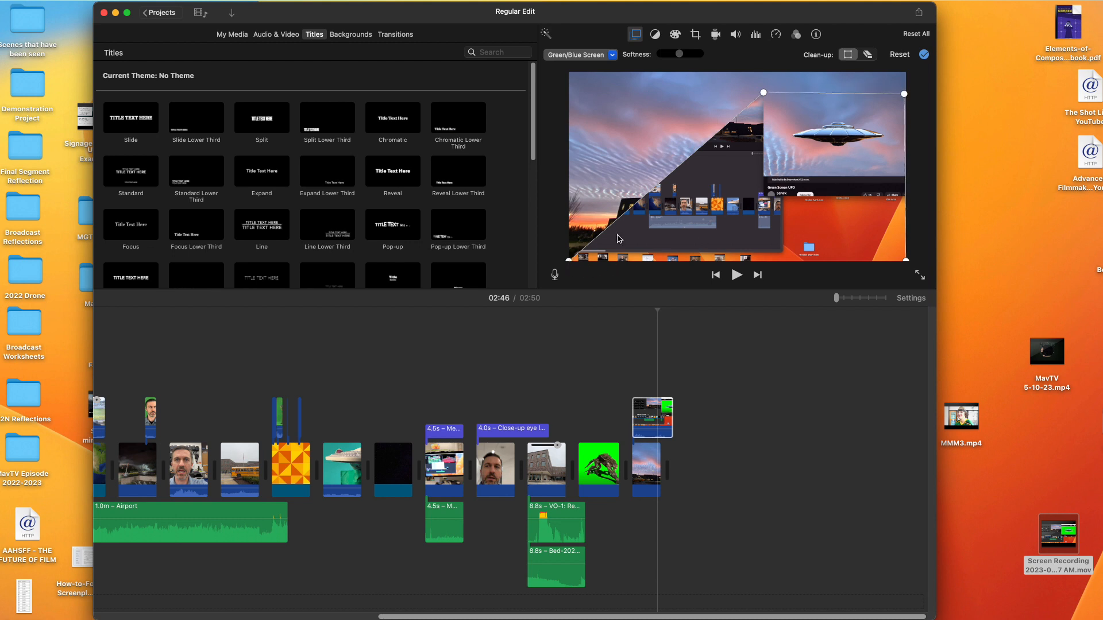
left_click_drag(569, 261, 769, 174)
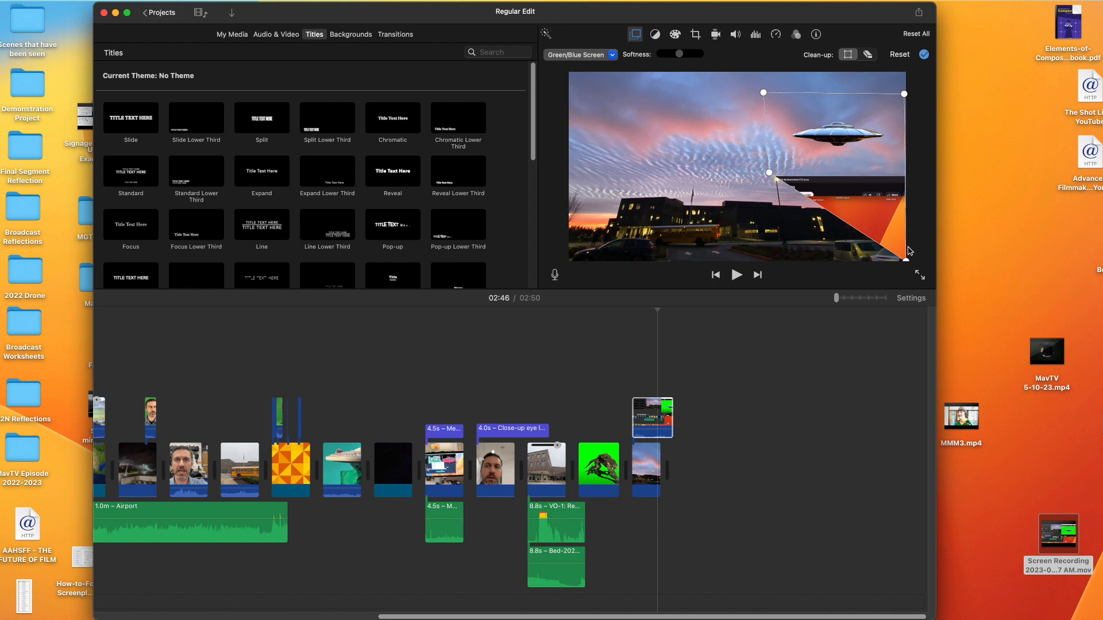
left_click_drag(905, 259, 902, 174)
Erase the leftover white label near the UFO with the clean-up eraser, checking the overlay at nearby frames
left_click(648, 310)
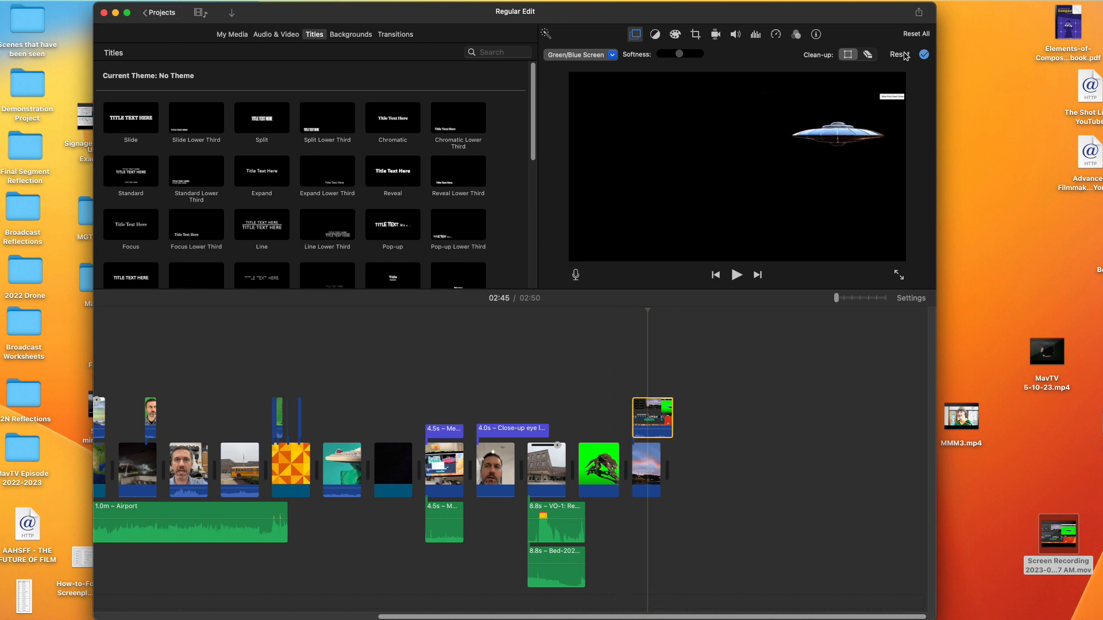
left_click(869, 55)
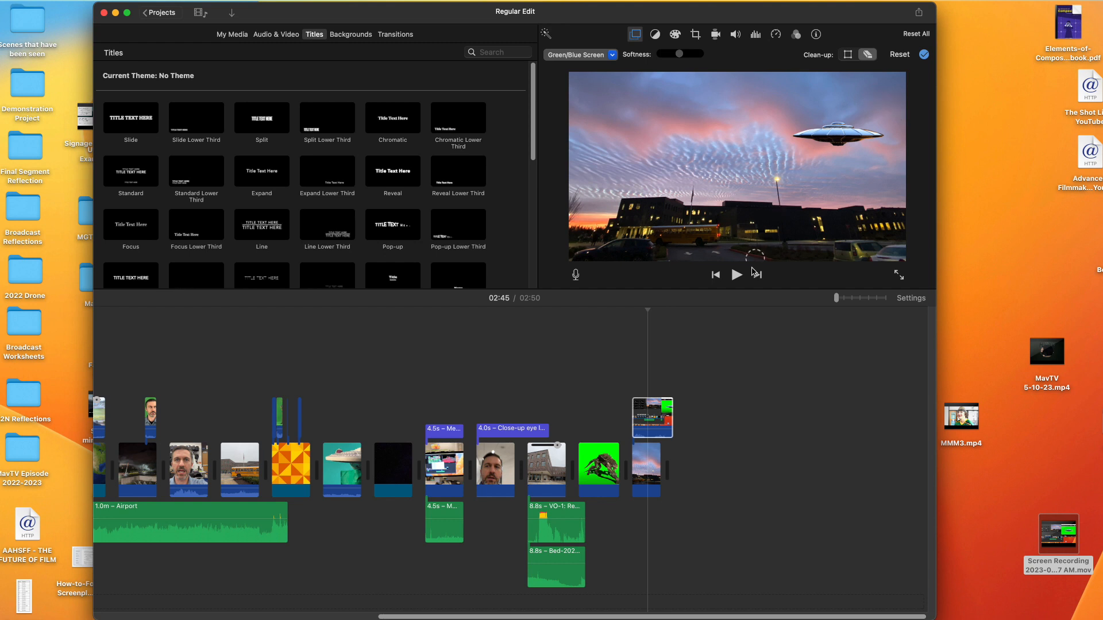
left_click_drag(648, 310, 634, 311)
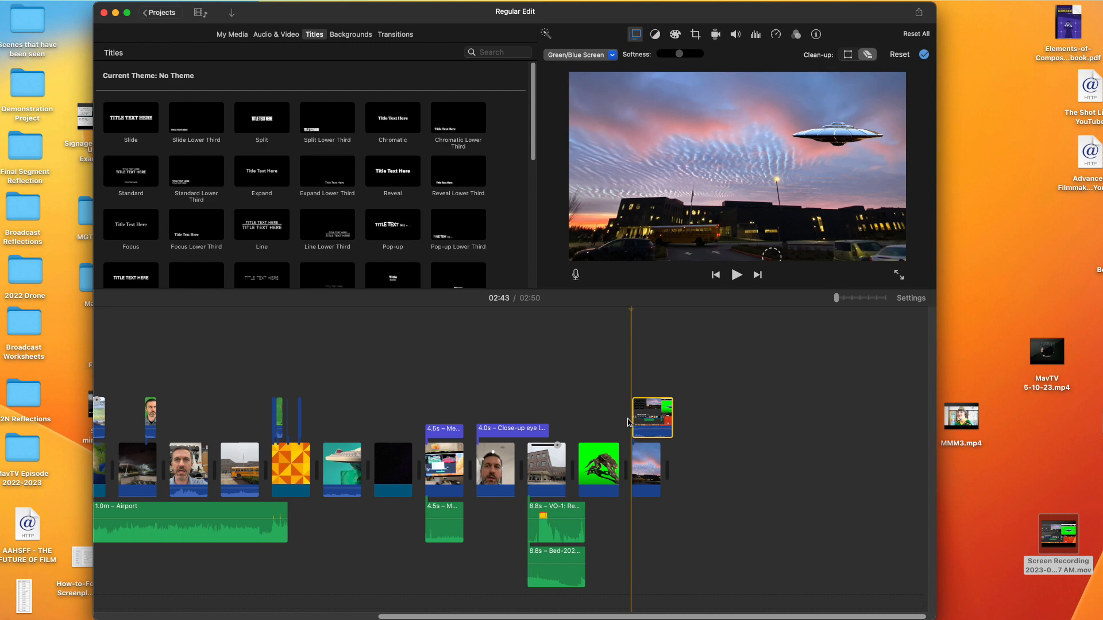
Apply the Vintage clip filter to the UFO overlay clip
left_click(658, 415)
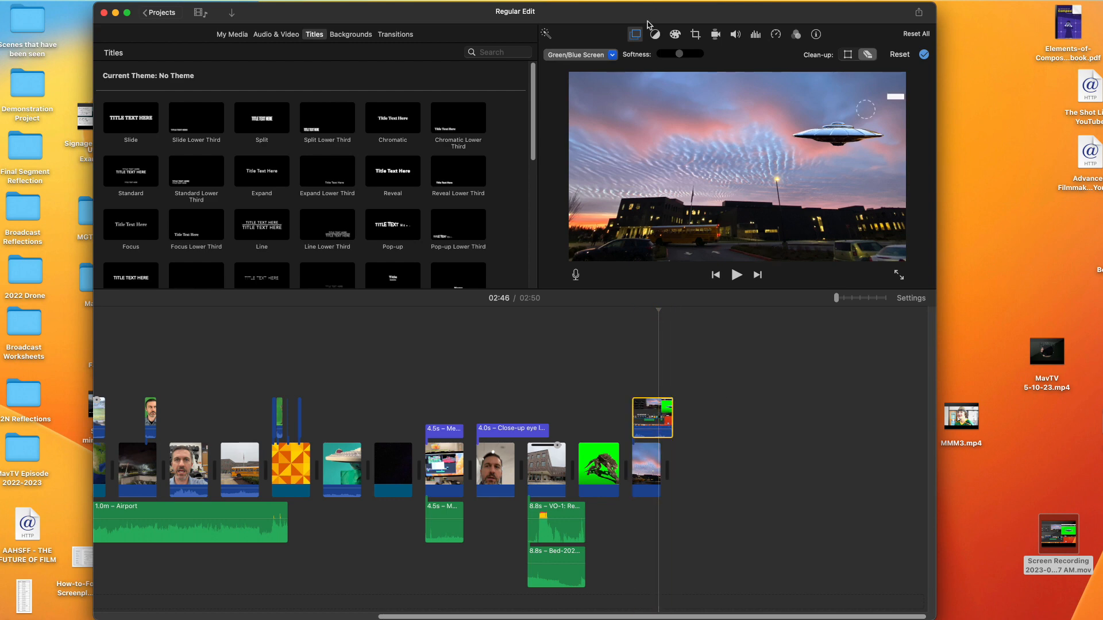
left_click(794, 36)
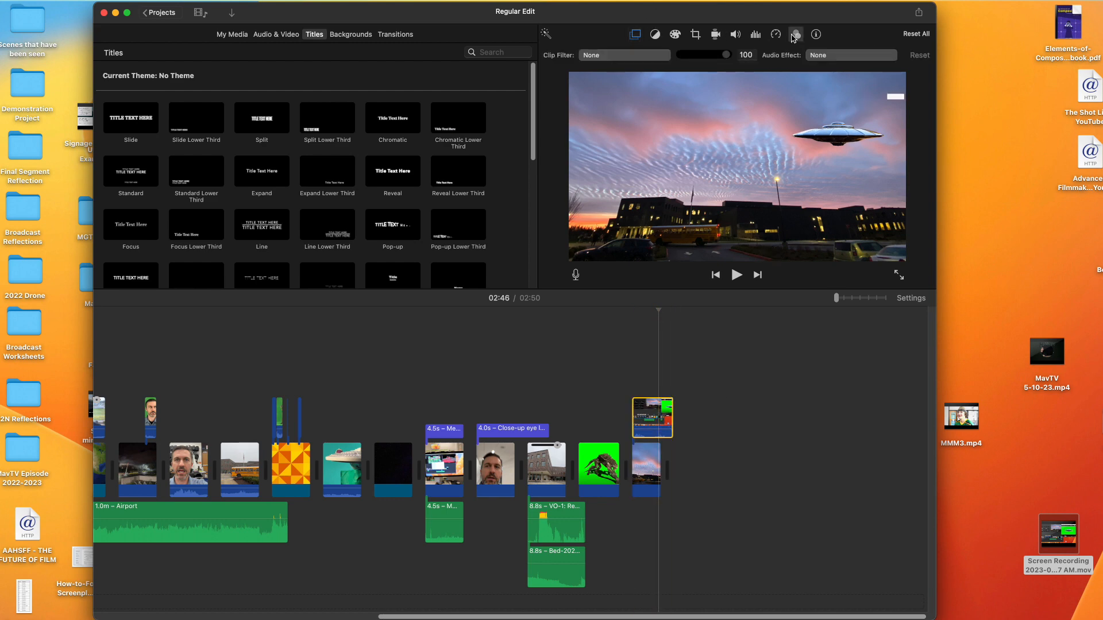
left_click(632, 55)
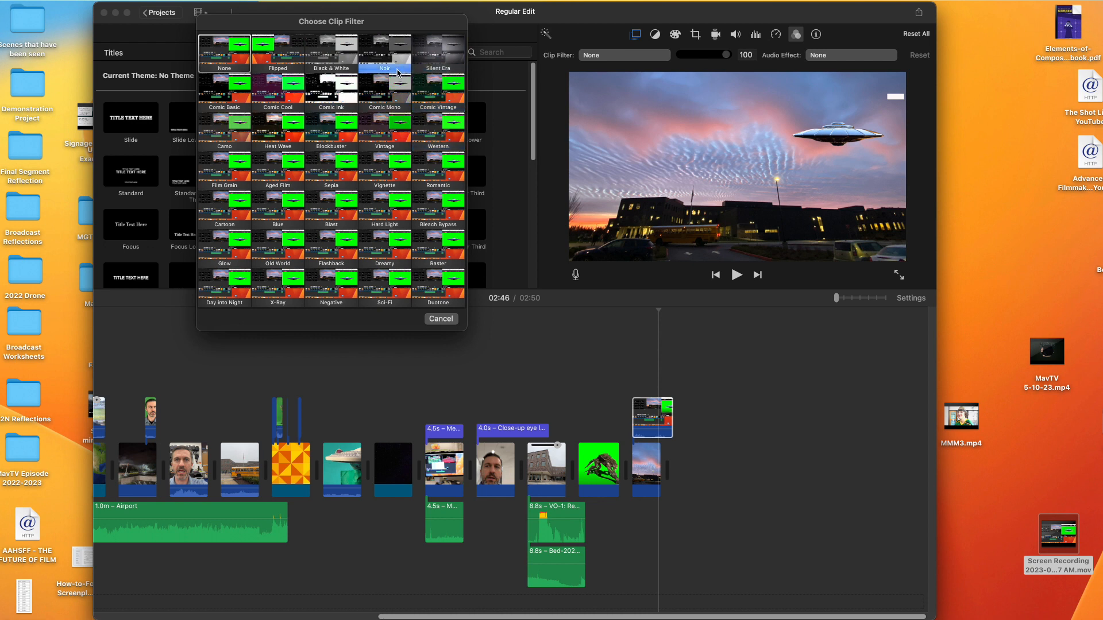
left_click(388, 133)
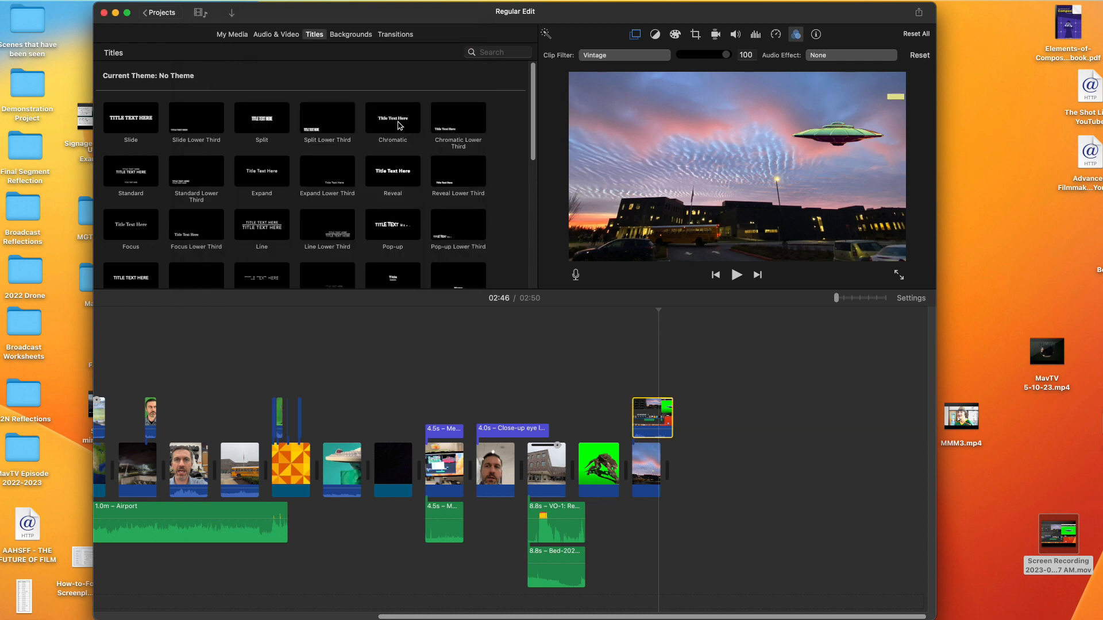
left_click(801, 35)
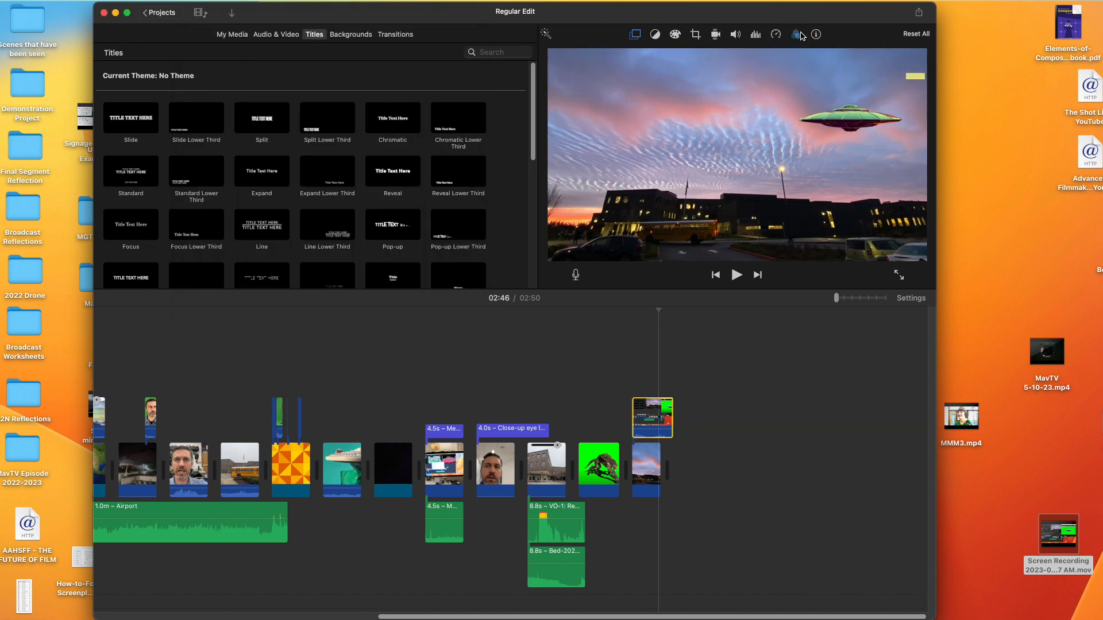
left_click(801, 35)
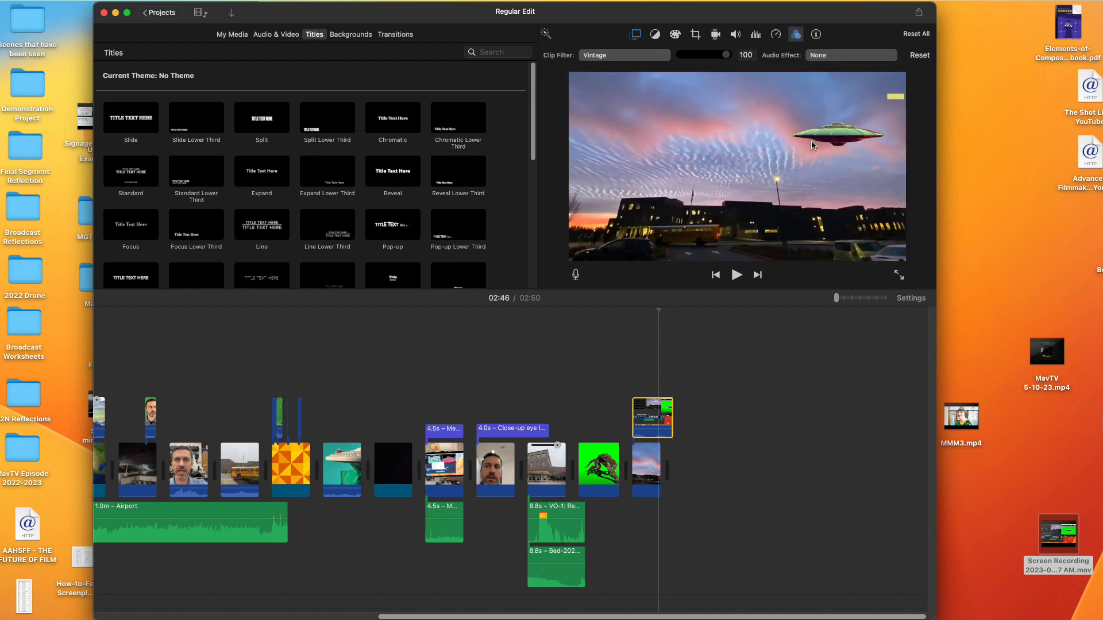